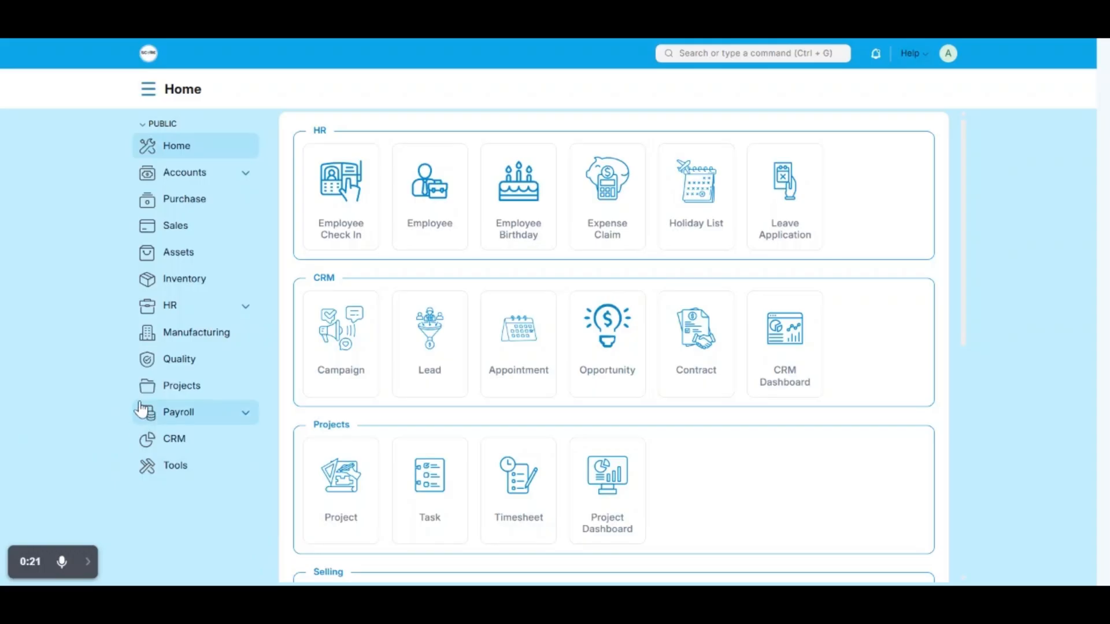
Start a new salary slip in Payroll and select the employee who is the Sales department manager.
left_click(191, 414)
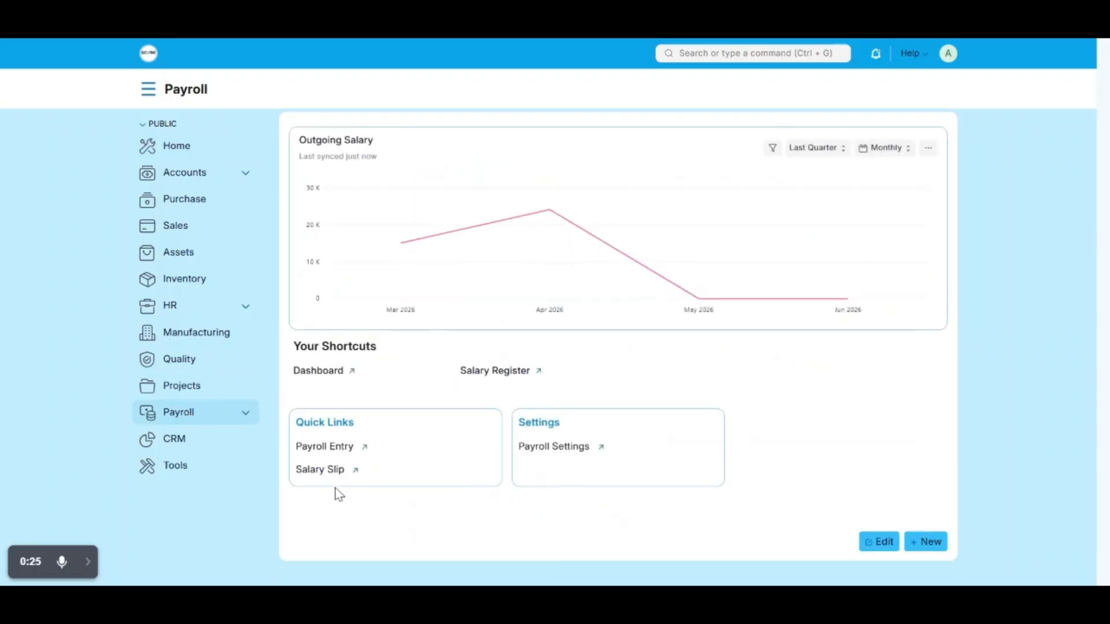
left_click(335, 473)
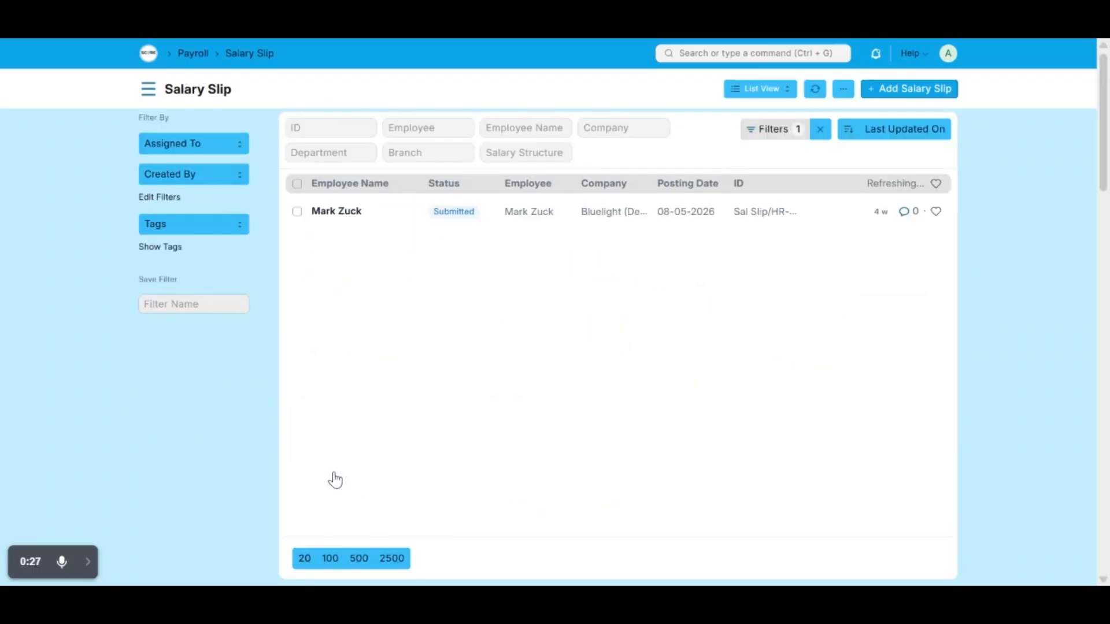
left_click(931, 93)
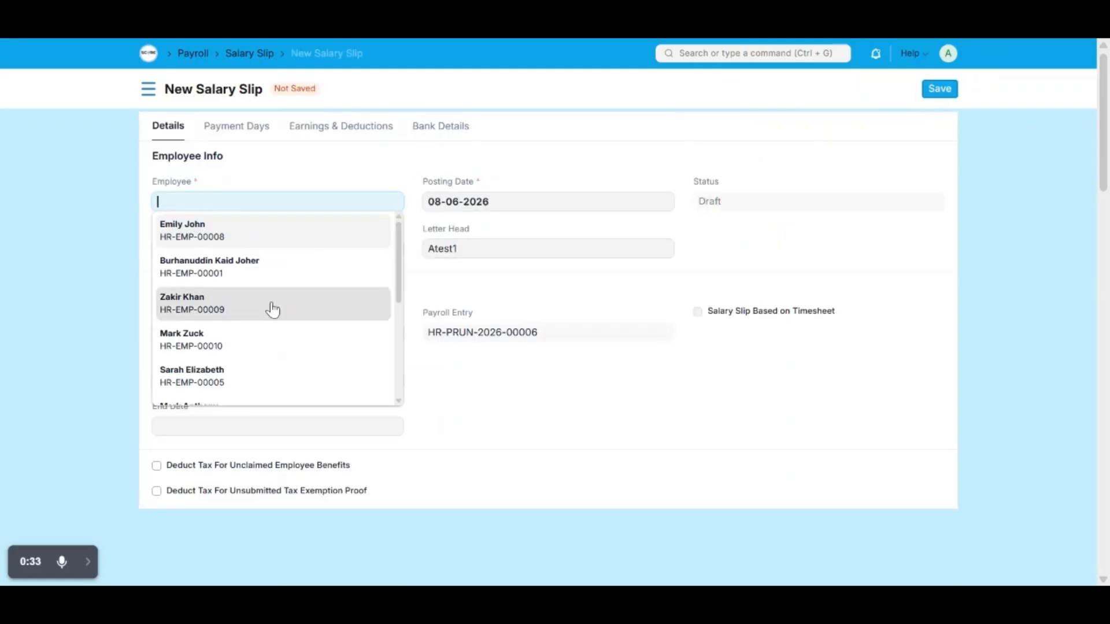
scroll(248, 314, "down", 2)
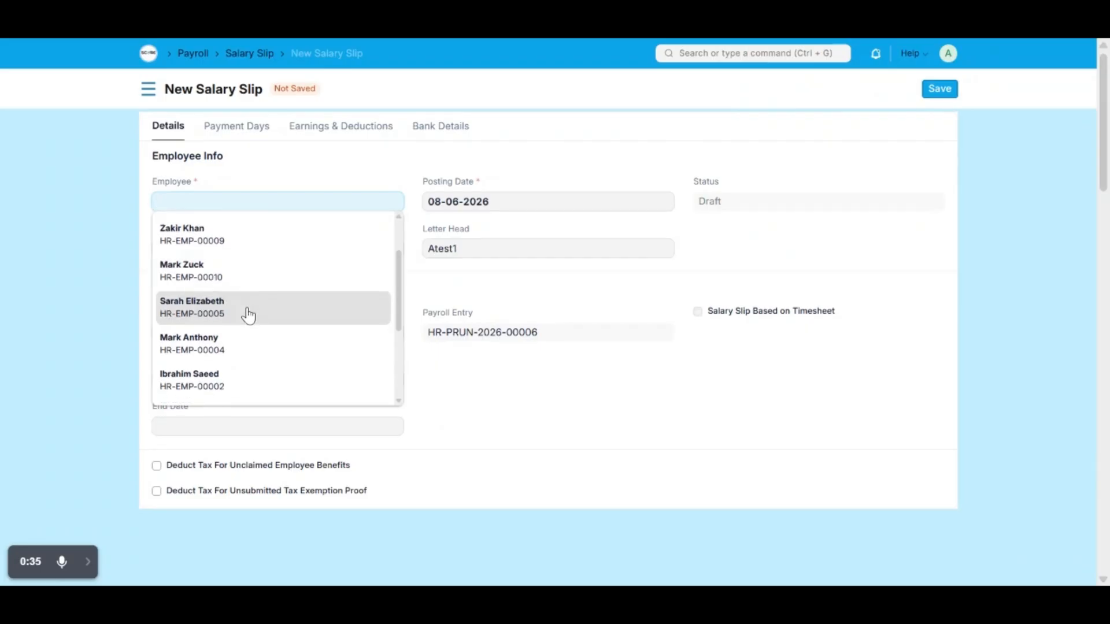
left_click(228, 283)
Review the employee details and payroll information on the new salary slip, including the payroll frequency options.
scroll(477, 325, "down", 4)
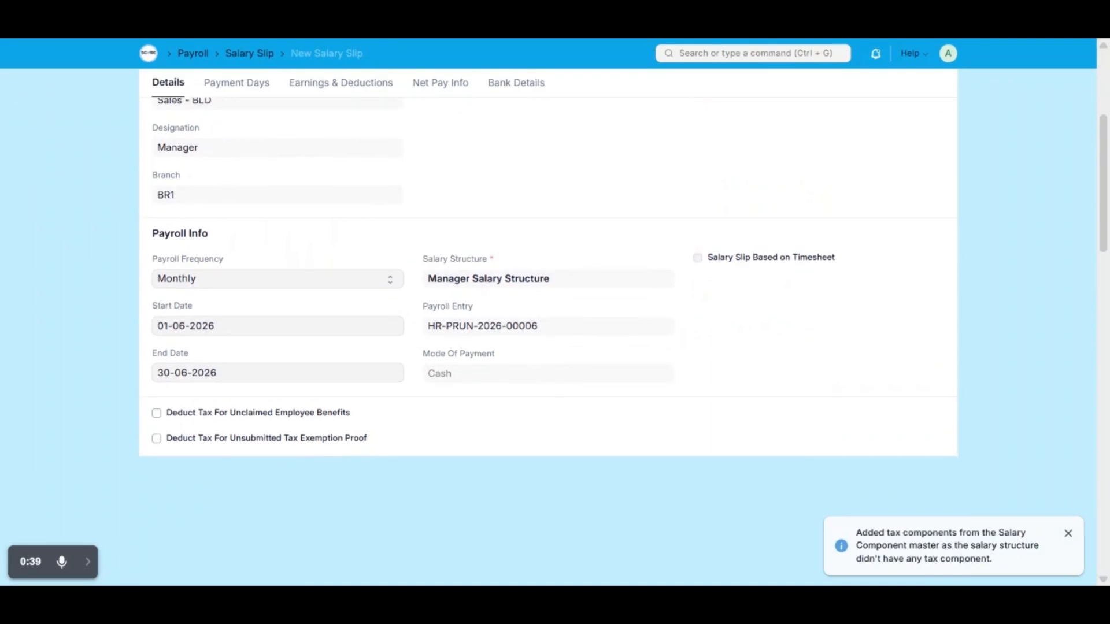
scroll(295, 314, "up", 3)
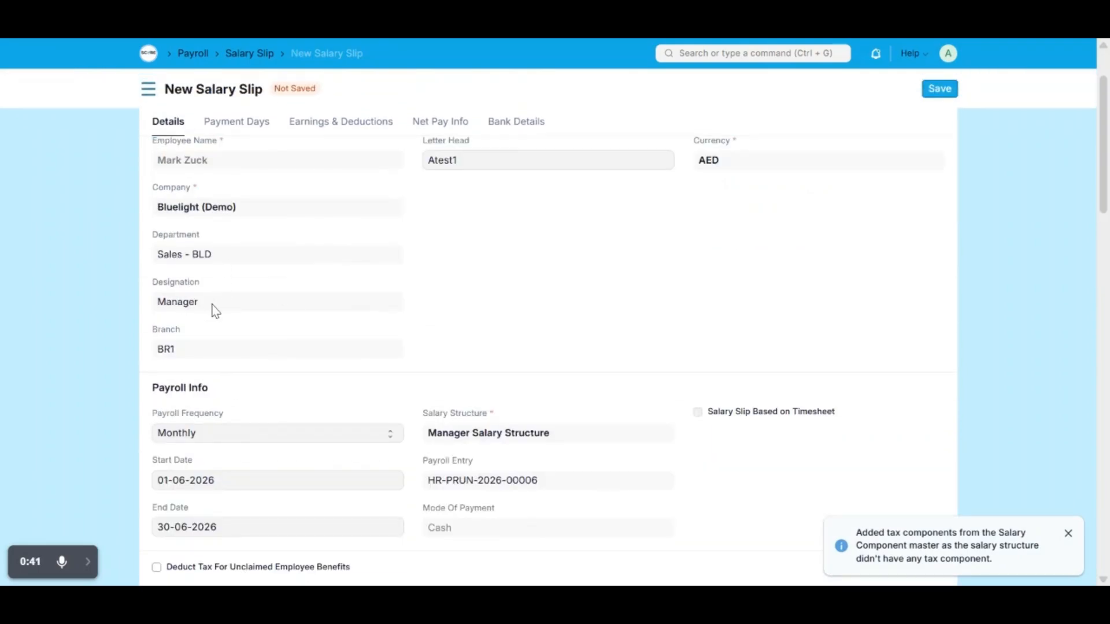
scroll(475, 322, "down", 3)
scroll(476, 322, "up", 3)
scroll(211, 314, "down", 2)
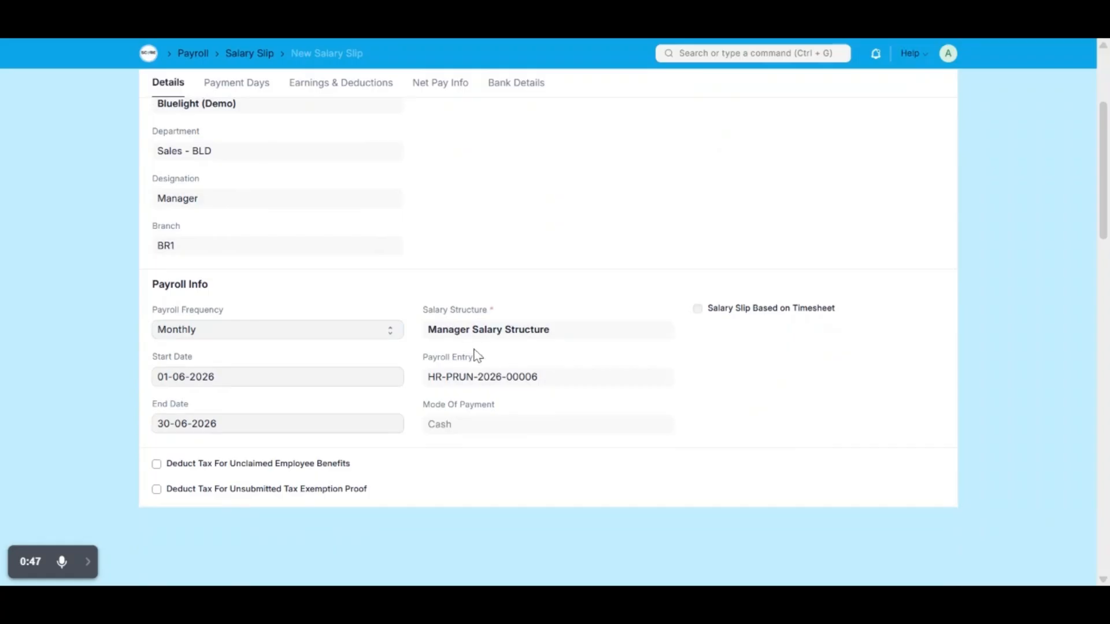
scroll(476, 357, "down", 1)
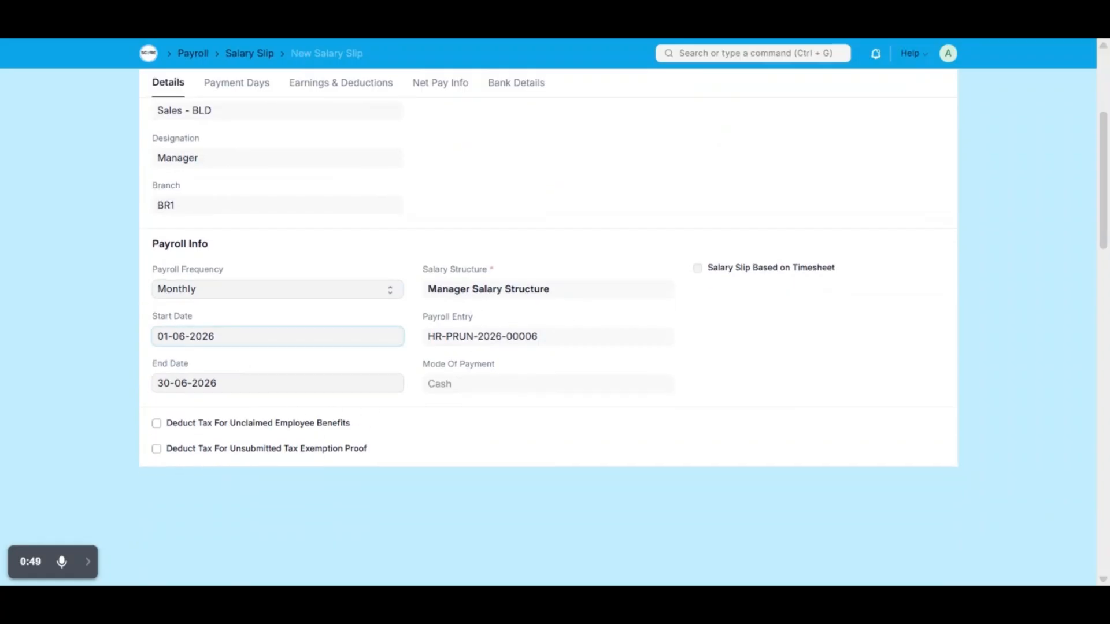
left_click(255, 291)
left_click(255, 290)
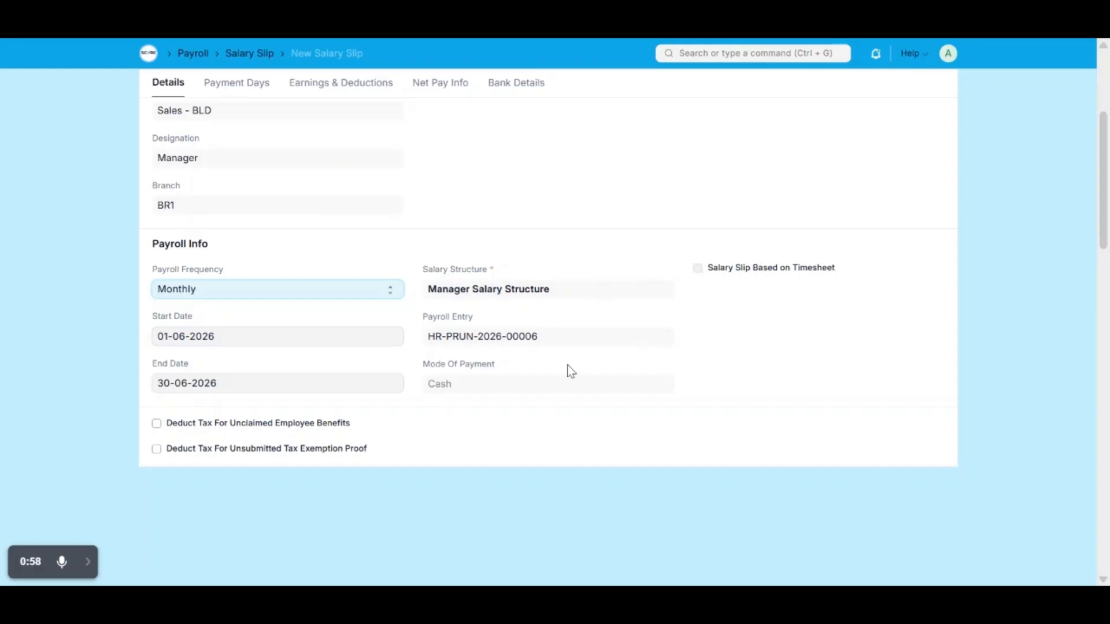
Save the new salary slip and submit it permanently.
scroll(477, 384, "up", 4)
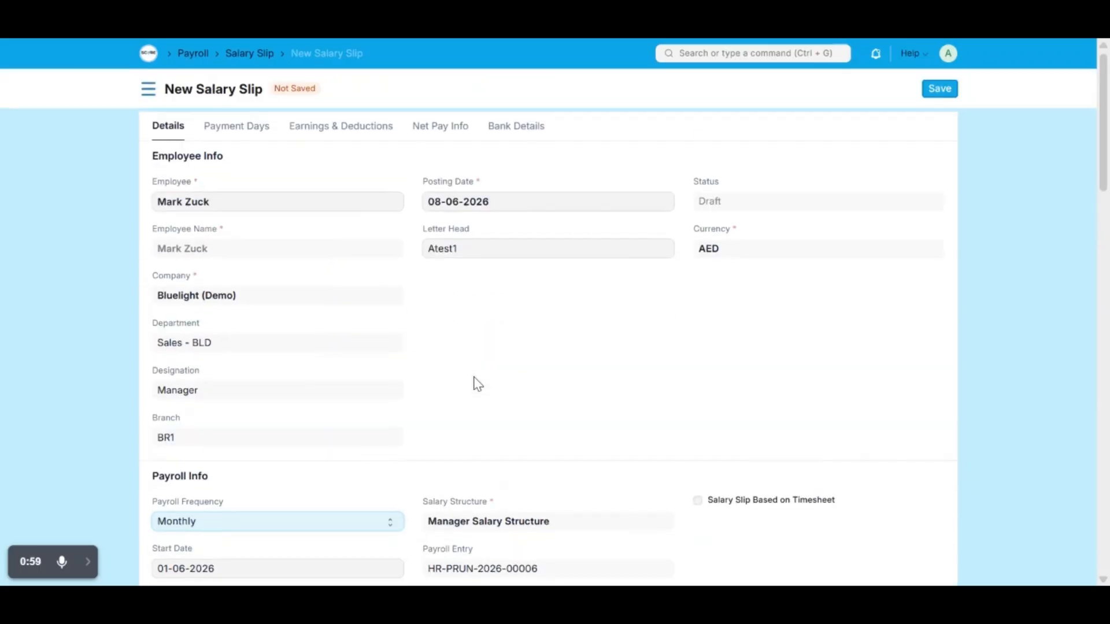
left_click(939, 91)
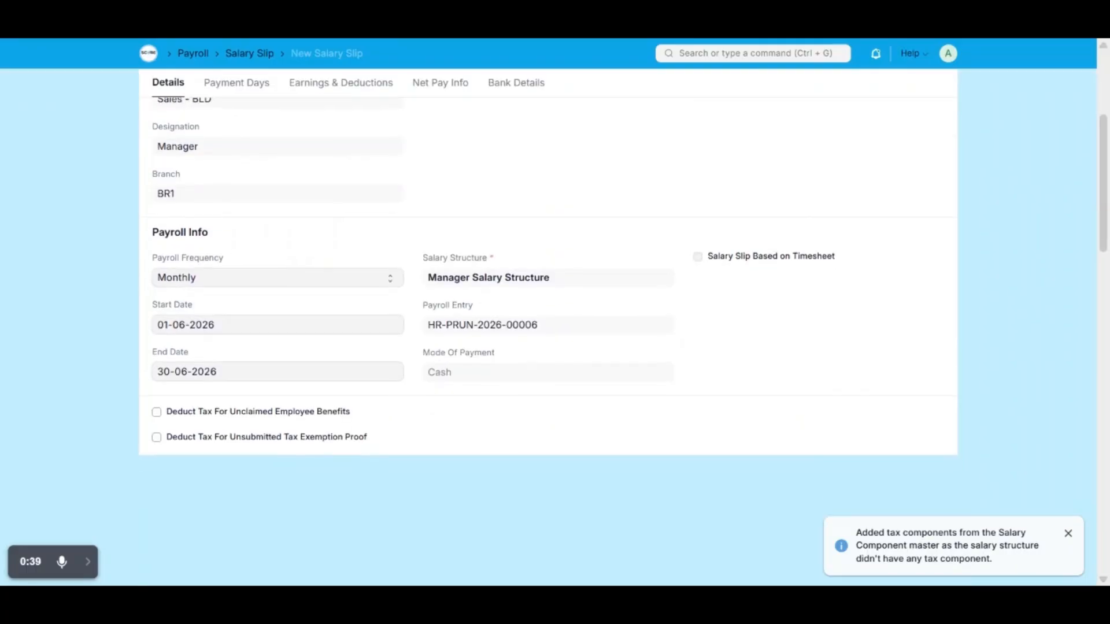
scroll(236, 285, "up", 5)
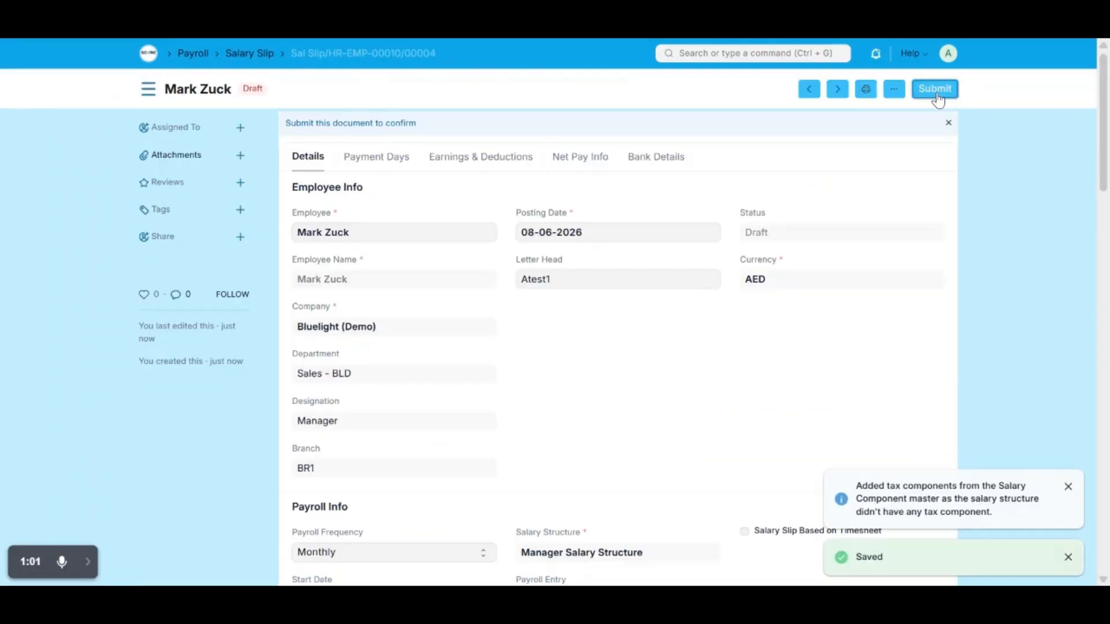
left_click(934, 90)
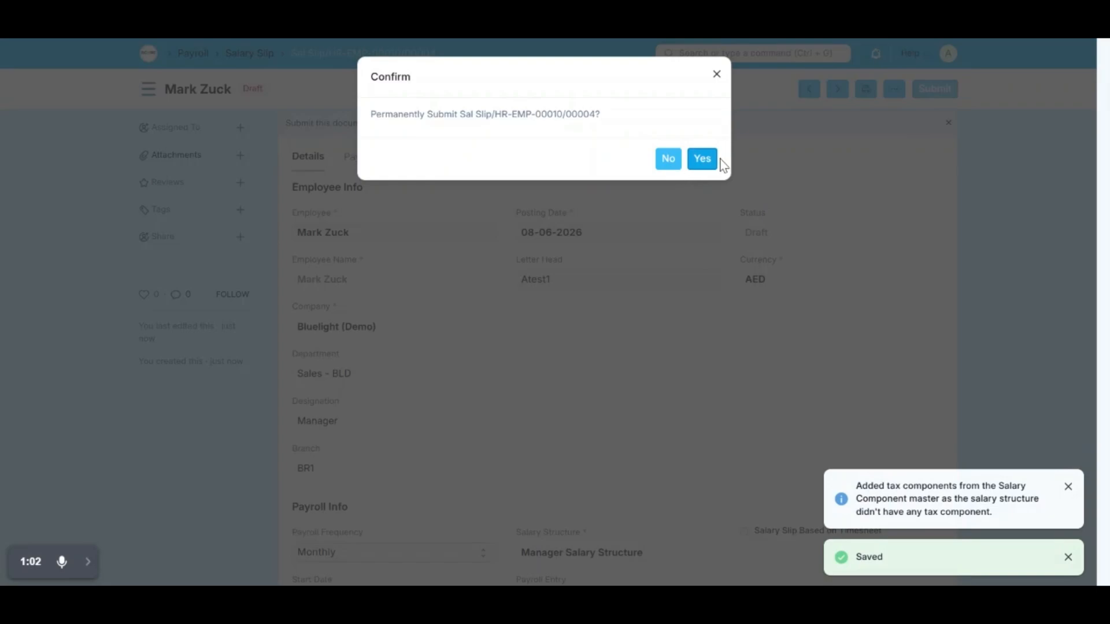
left_click(700, 157)
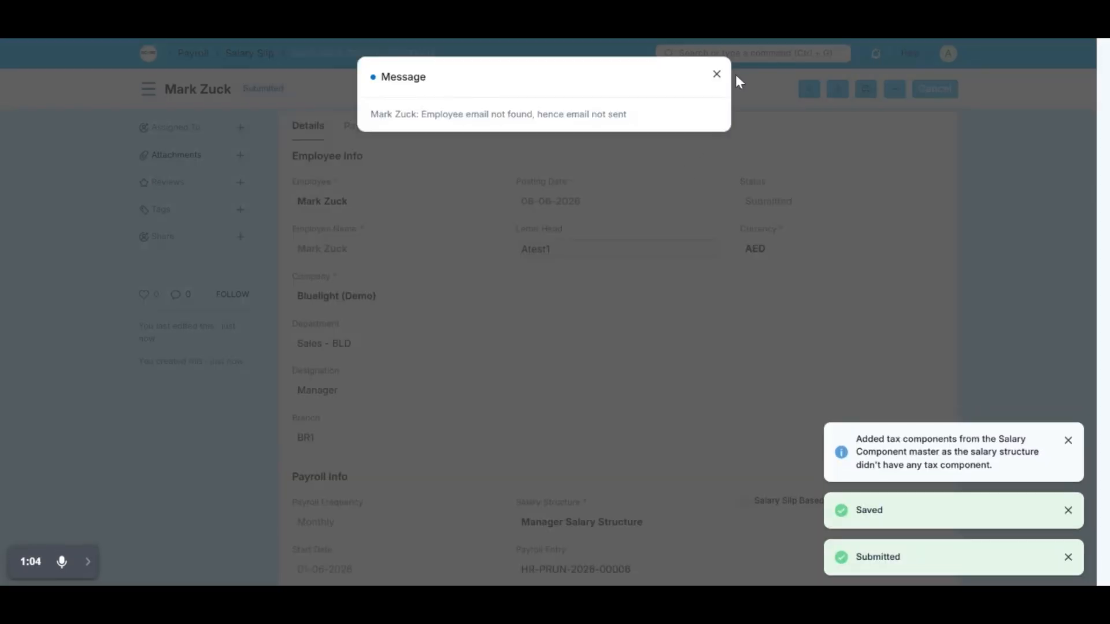
left_click(717, 75)
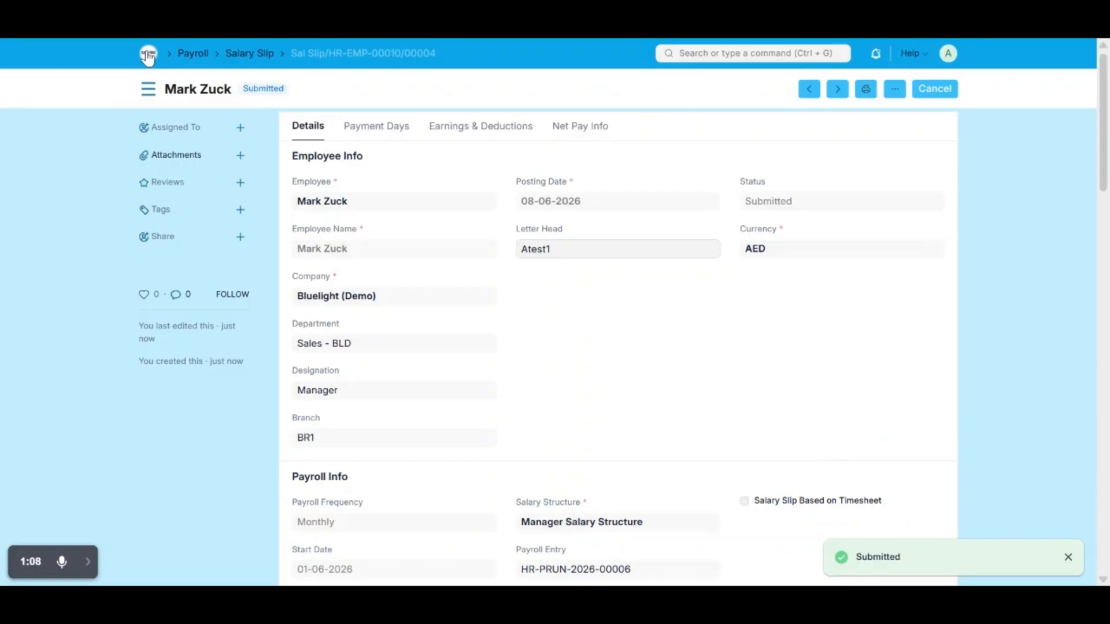
Start a new payroll entry in Payroll and set its payroll frequency to Monthly.
left_click(149, 55)
left_click(202, 414)
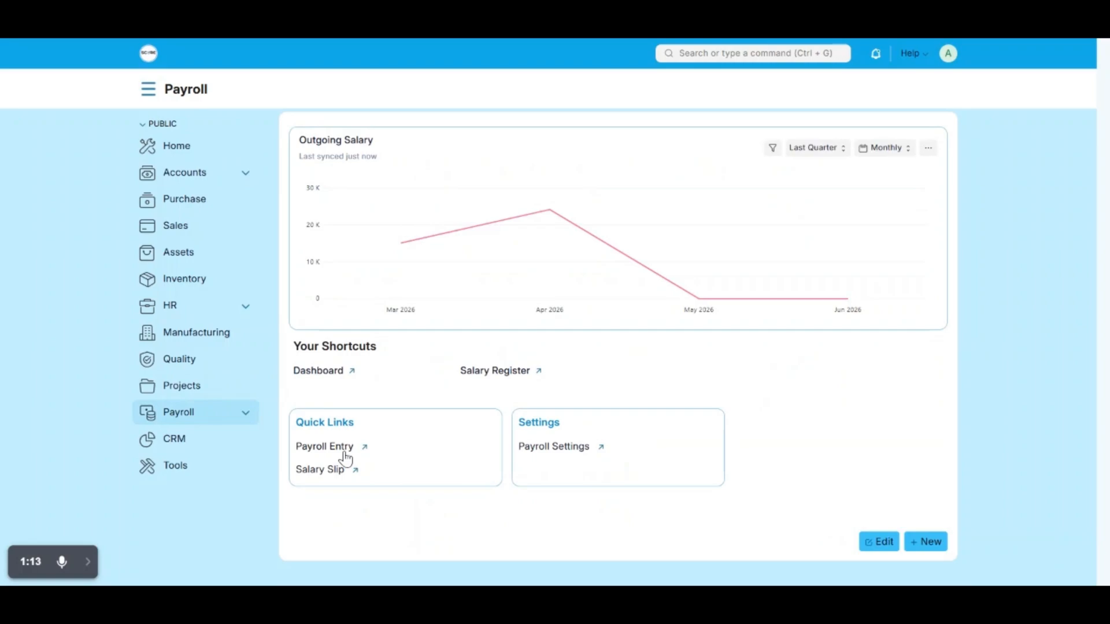
left_click(345, 454)
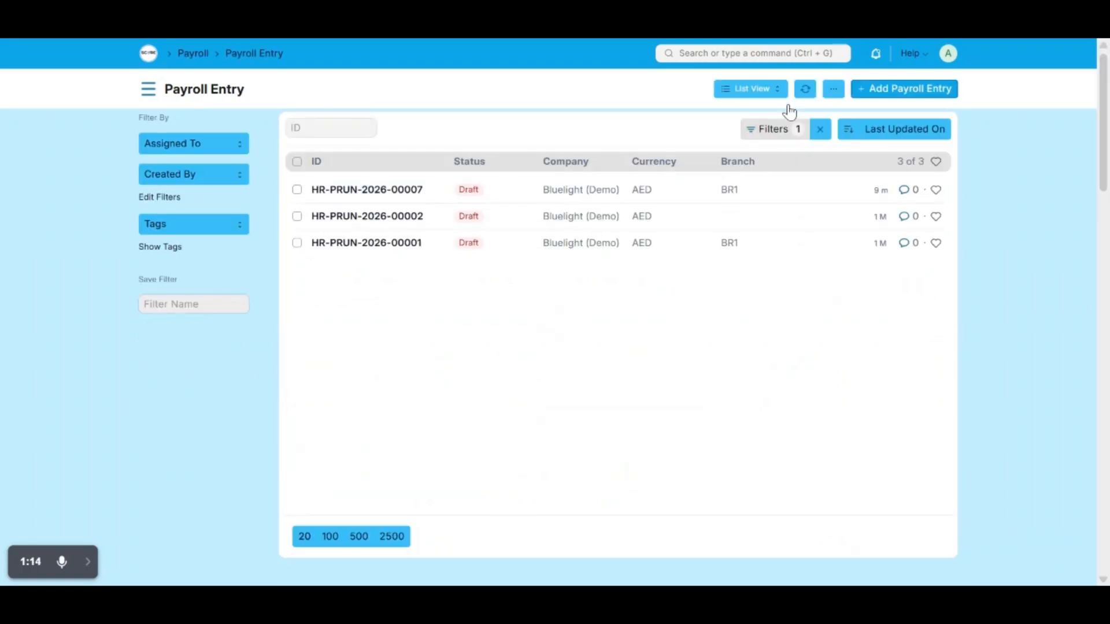
left_click(915, 97)
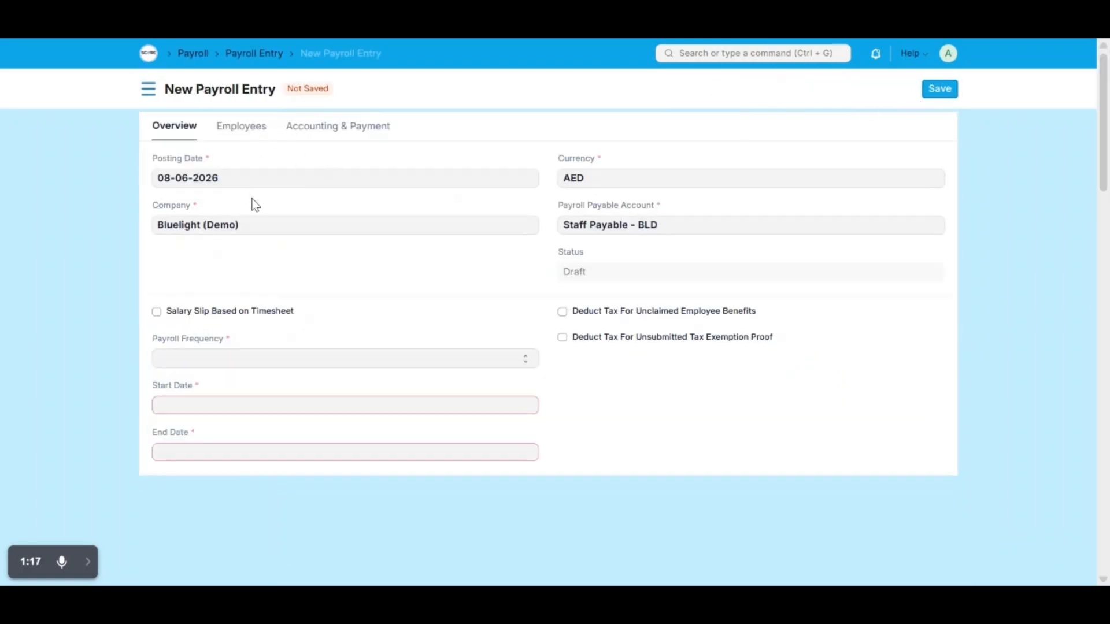
left_click(238, 363)
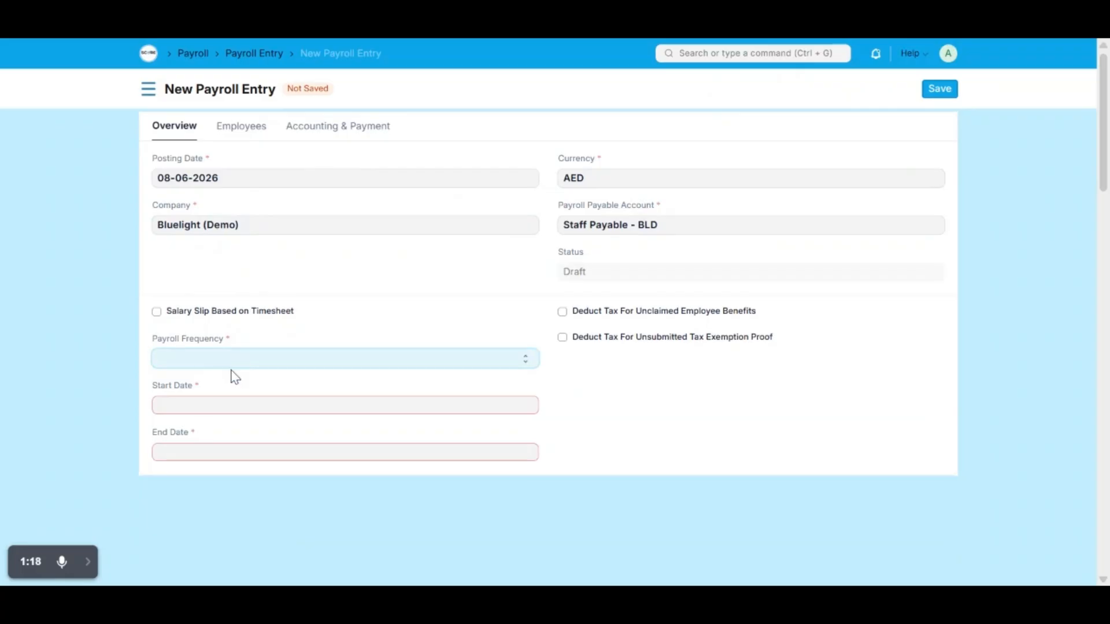
left_click(233, 378)
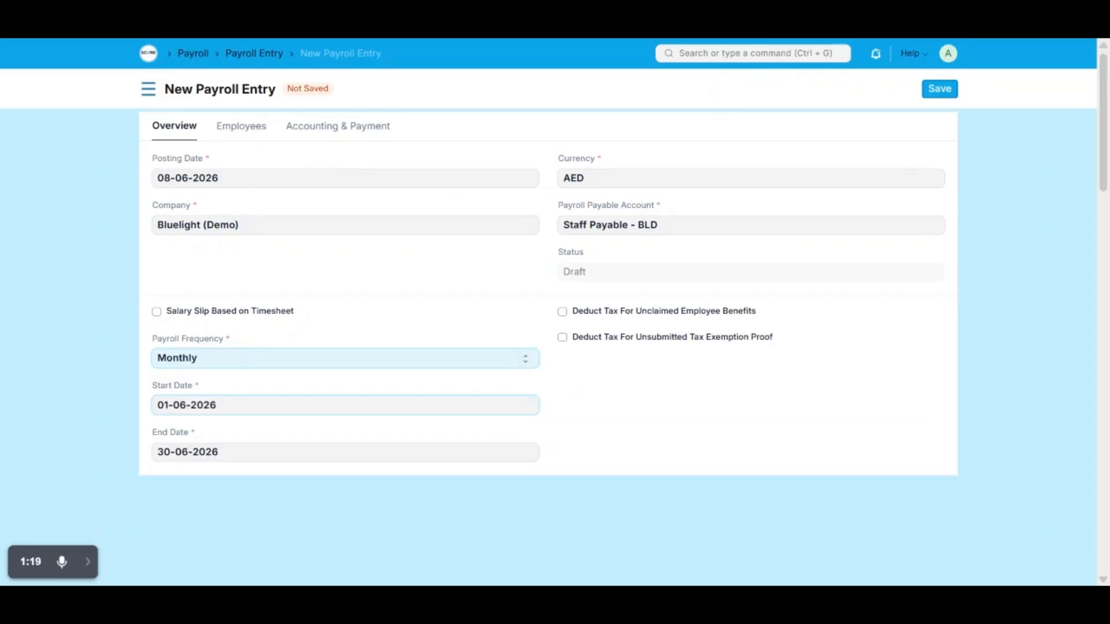
left_click(595, 224)
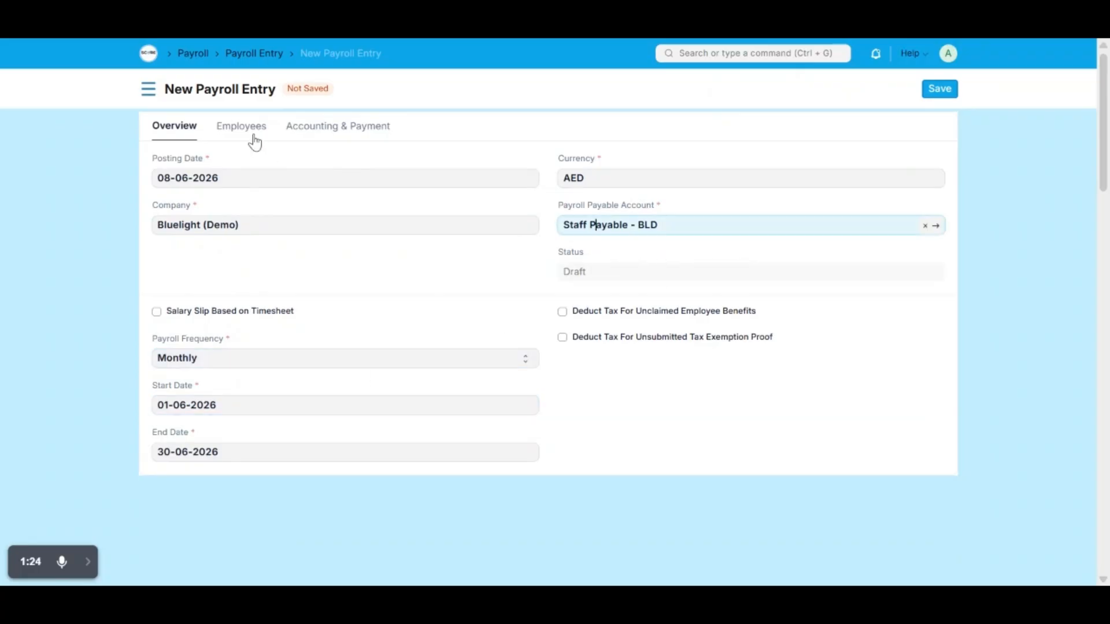
Save the payroll entry with employees filtered by branch BR1 and department Sales - BLD, and fetch the matching employees.
left_click(255, 142)
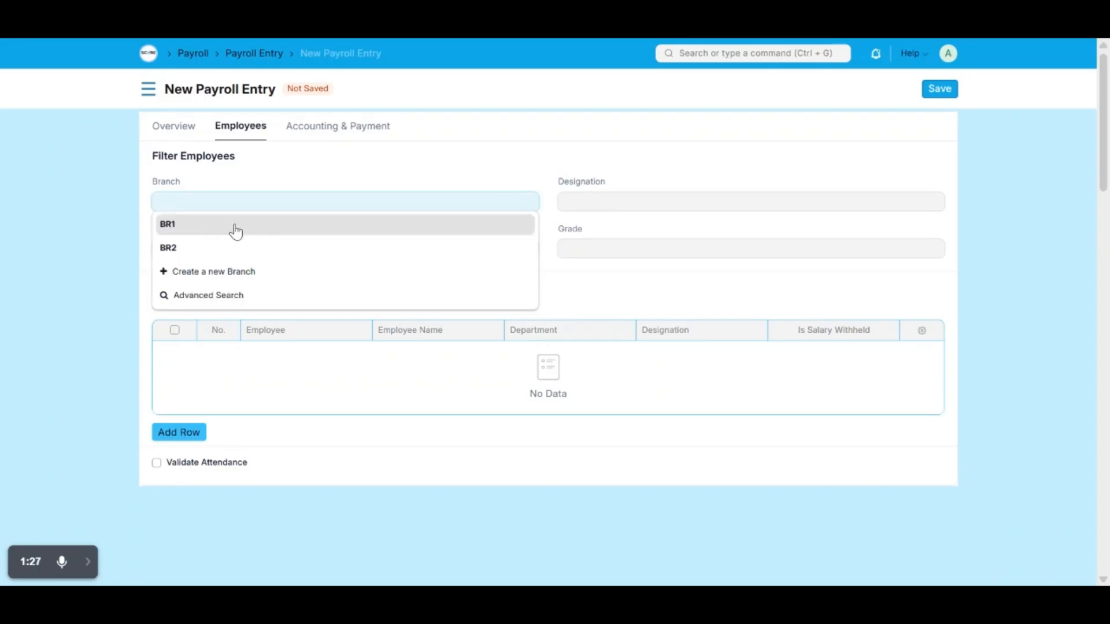
left_click(234, 230)
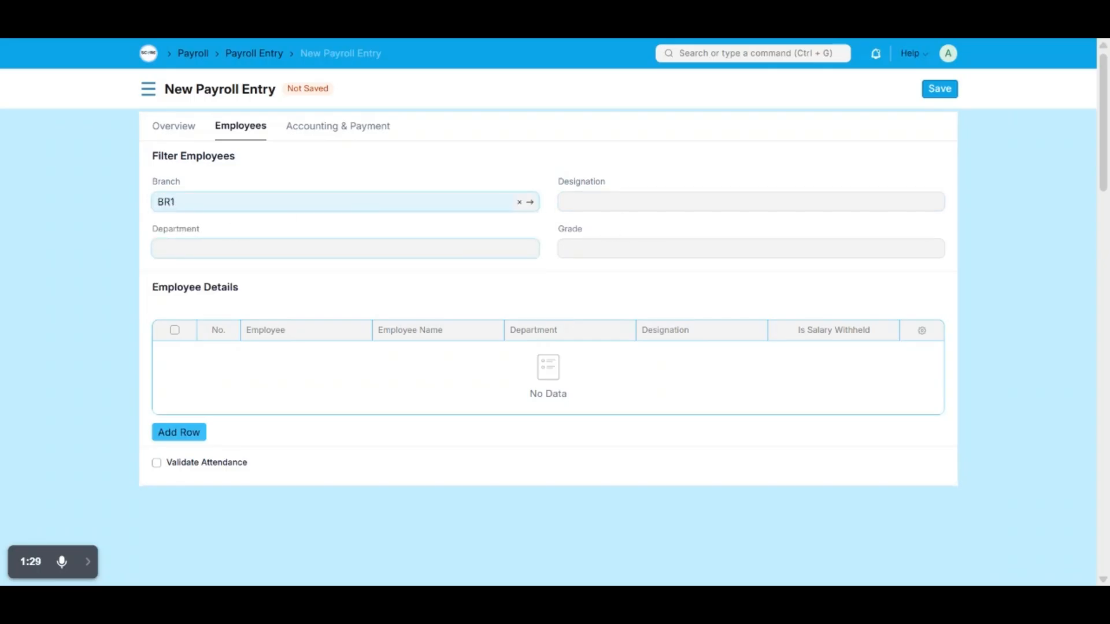
left_click(405, 248)
type("sal")
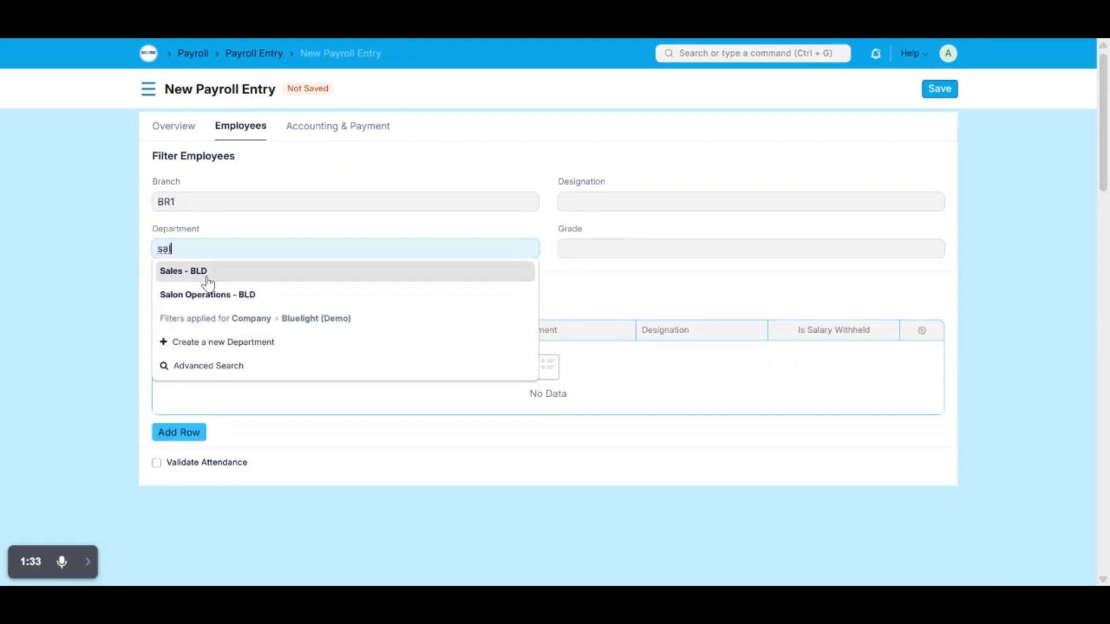
left_click(205, 272)
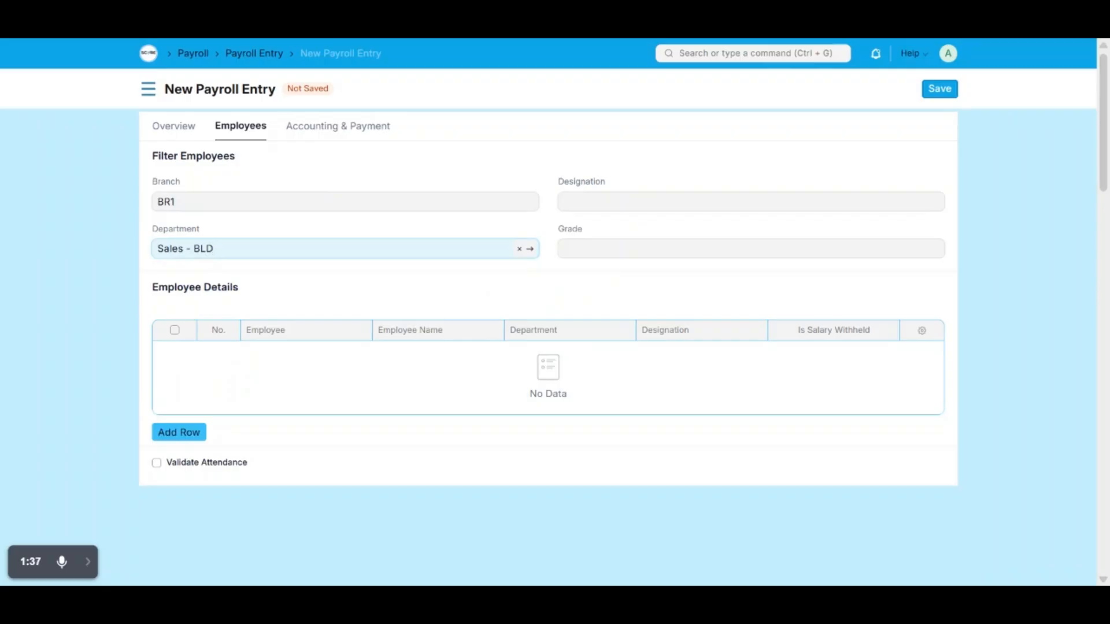
left_click(941, 93)
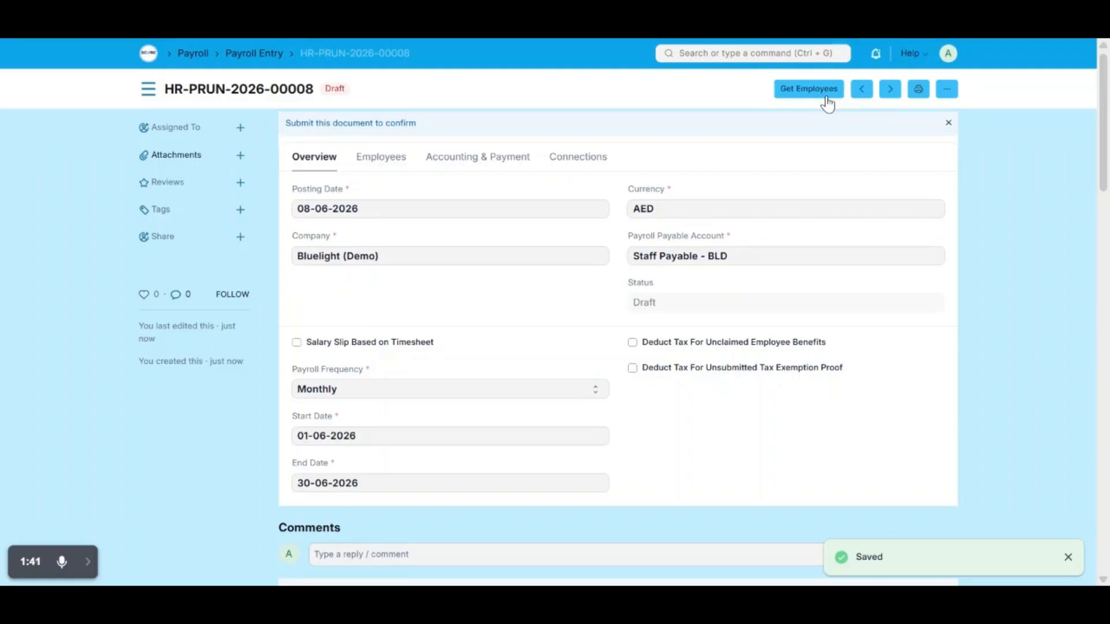
left_click(817, 94)
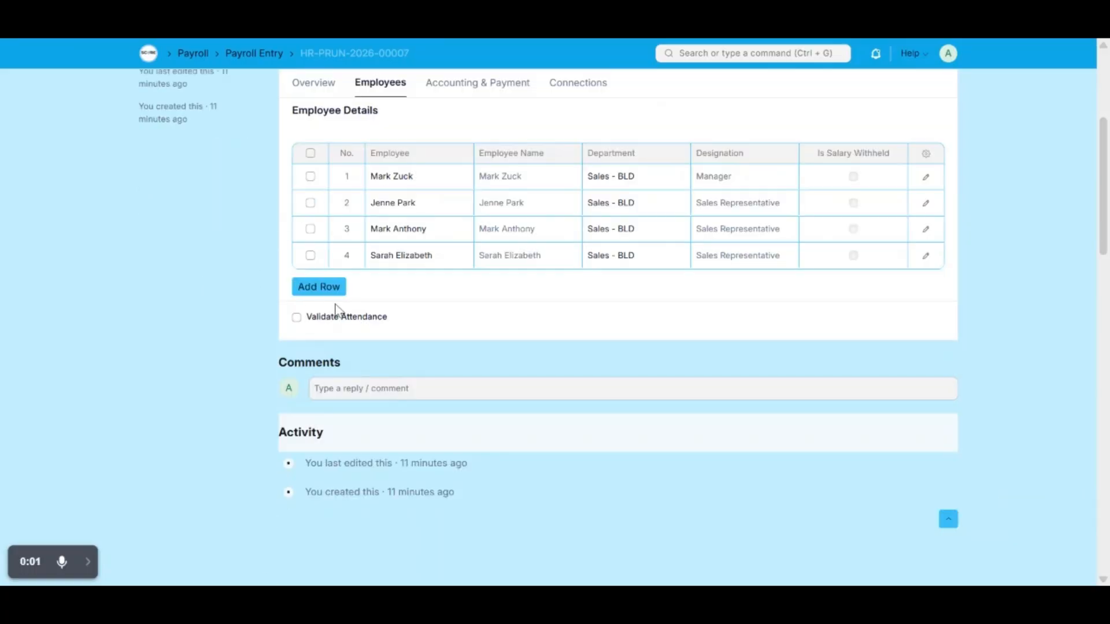
Enable Validate Attendance to examine the employees' unmarked days, and disable it again.
left_click(334, 324)
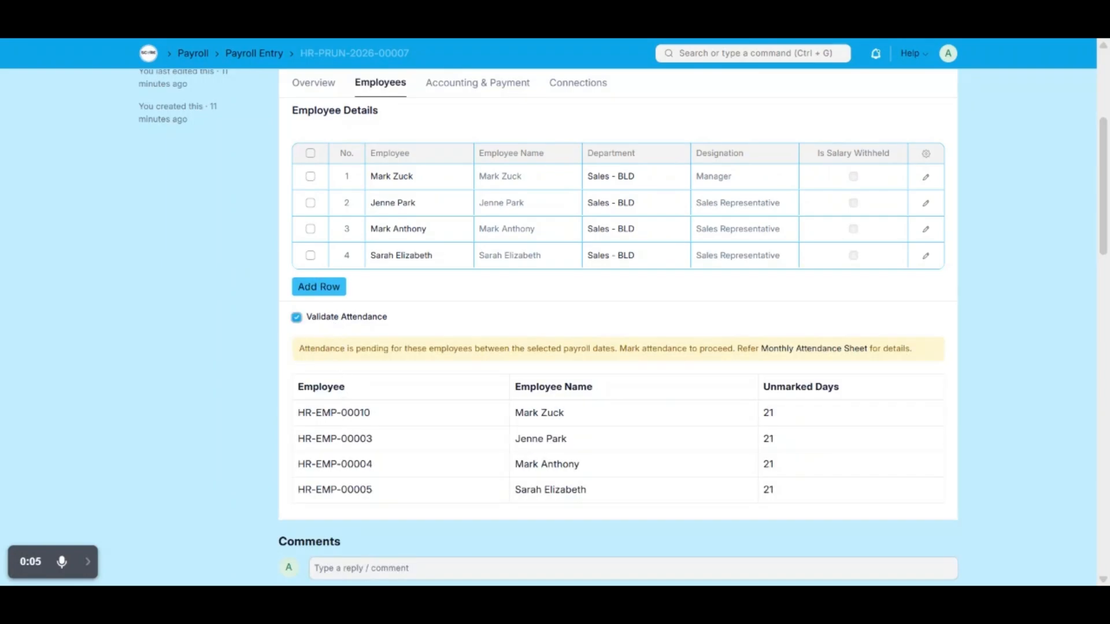
scroll(618, 323, "down", 2)
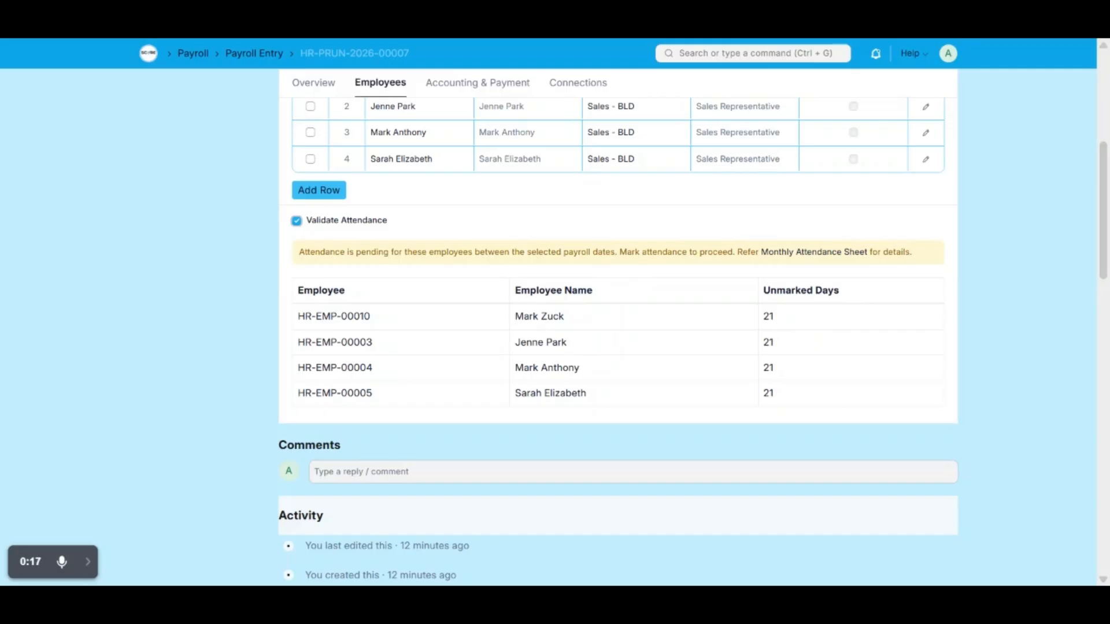
scroll(617, 329, "up", 2)
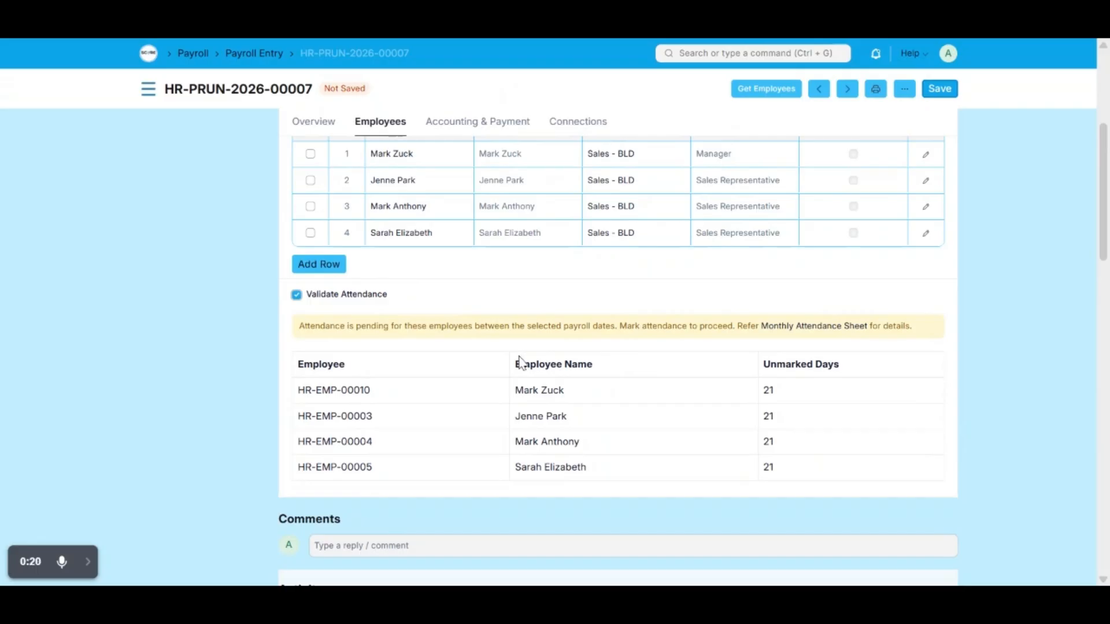
left_click(297, 296)
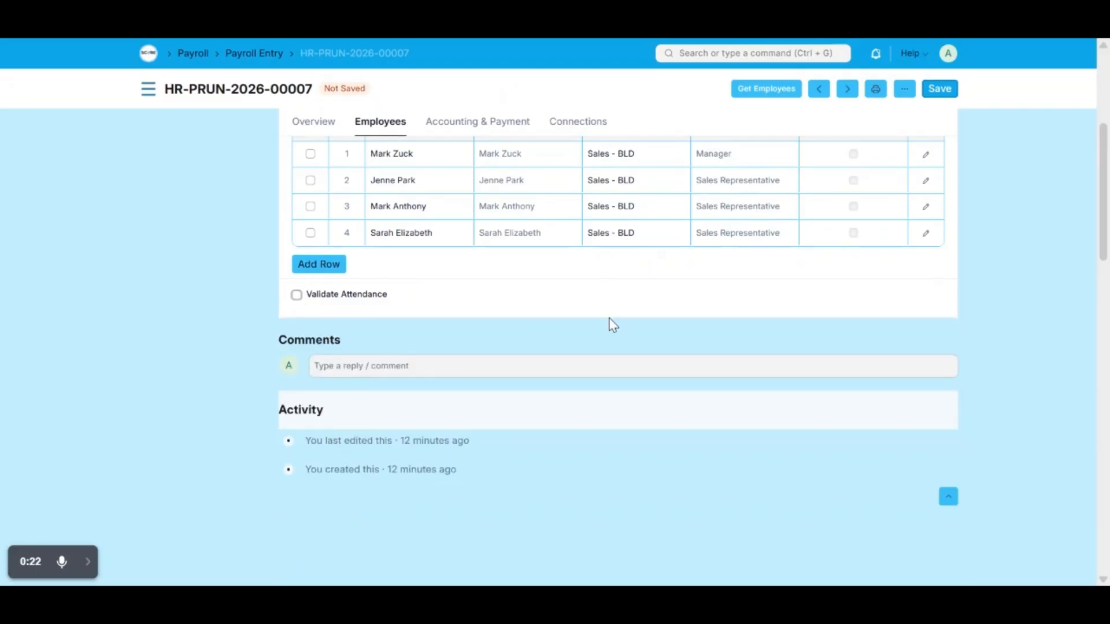
scroll(679, 305, "up", 2)
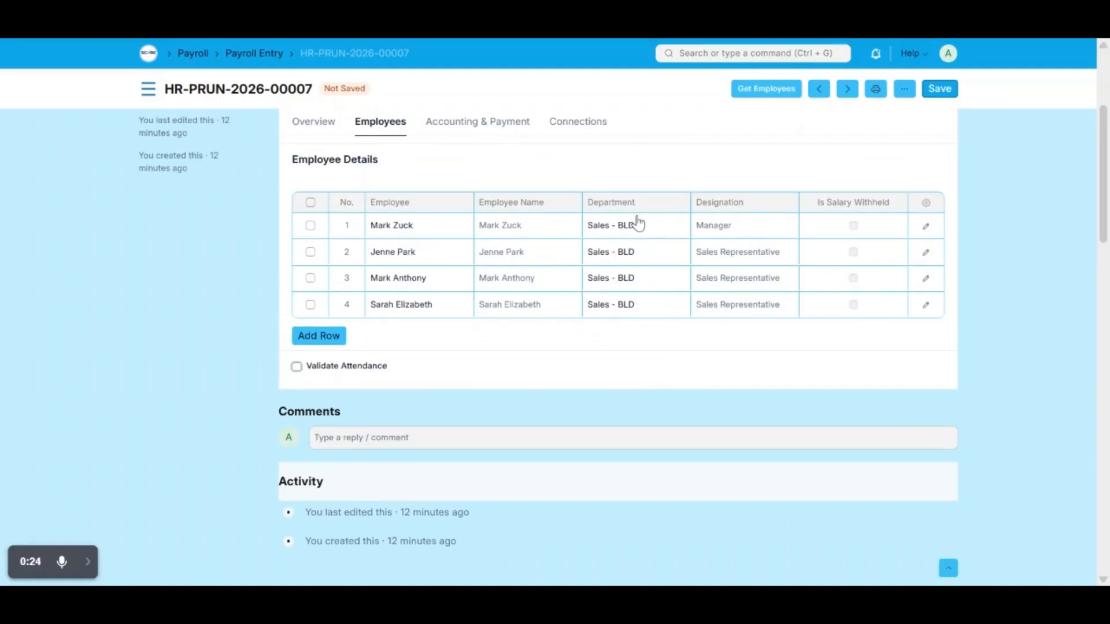
Create the salary slips for the employees in the payroll entry and submit them.
mouse_move(109, 576)
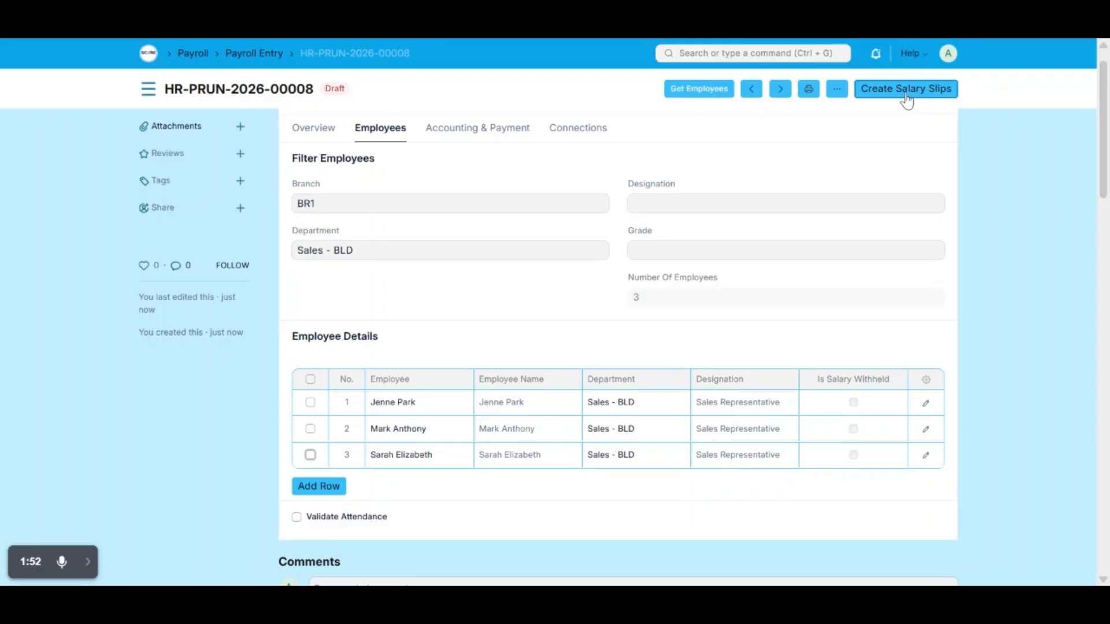
left_click(906, 97)
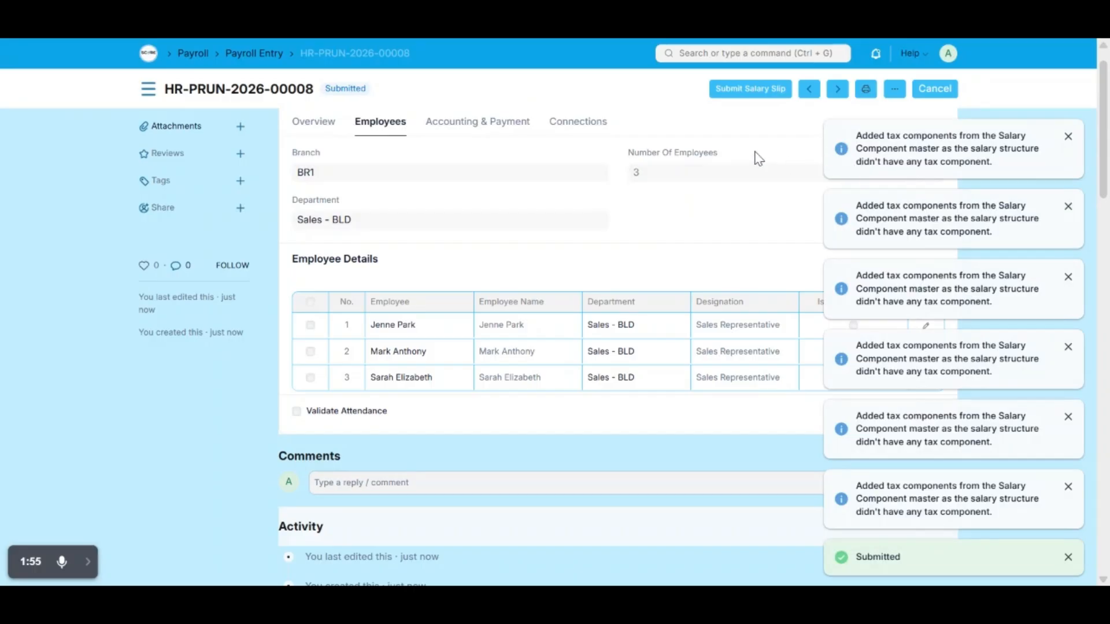
left_click(758, 97)
left_click(702, 172)
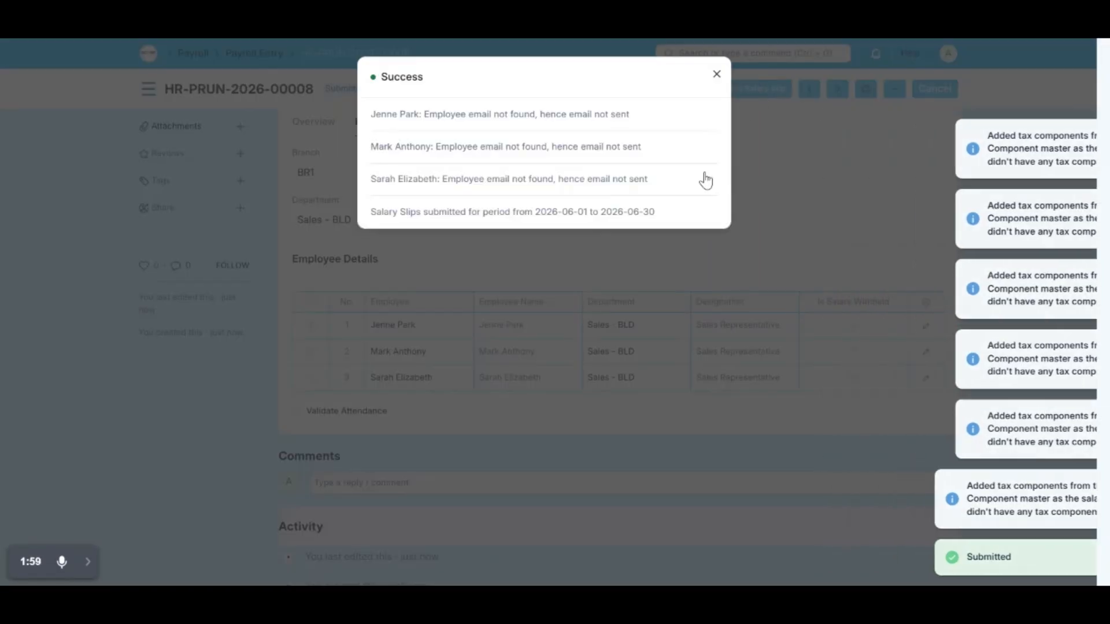
Open the Salary Slip list through a search for "salary" and clear its active filter to list all slips.
left_click(716, 74)
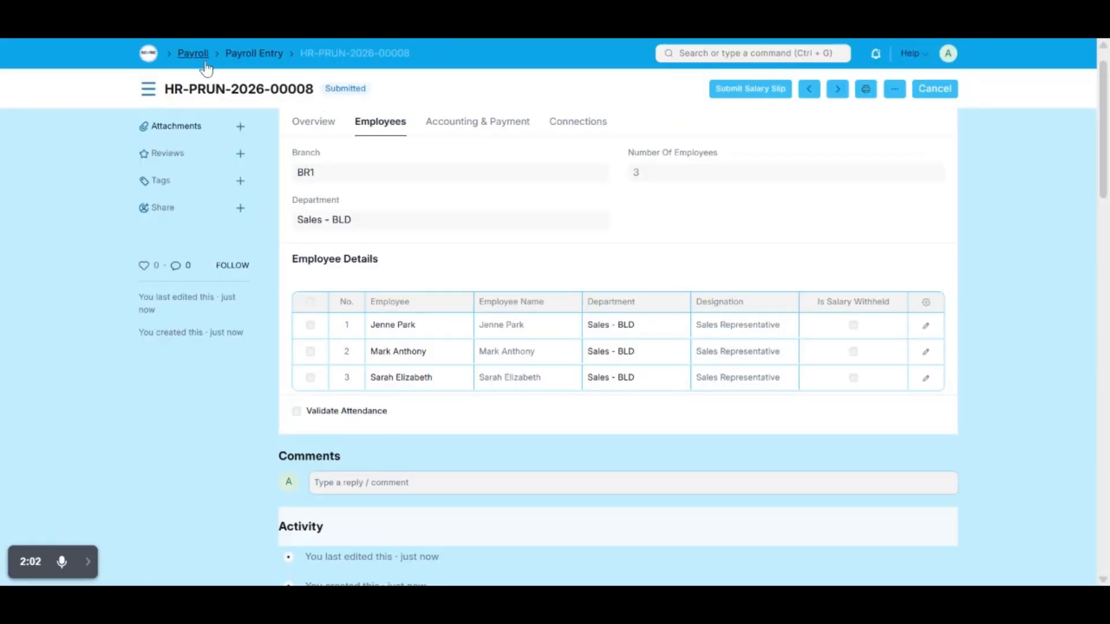
left_click(257, 53)
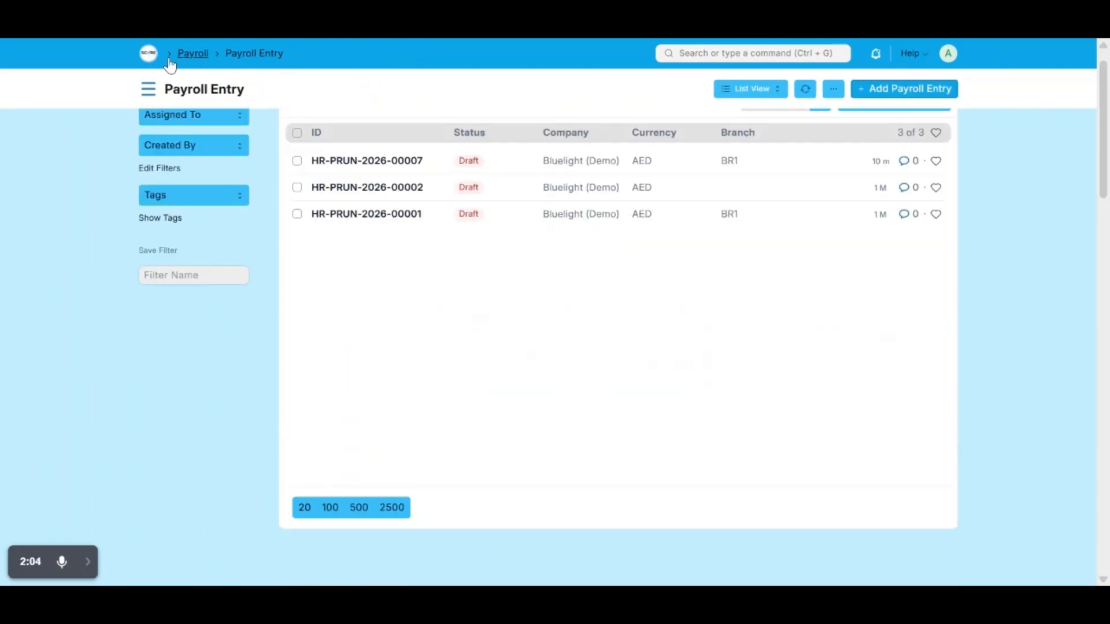
left_click(148, 58)
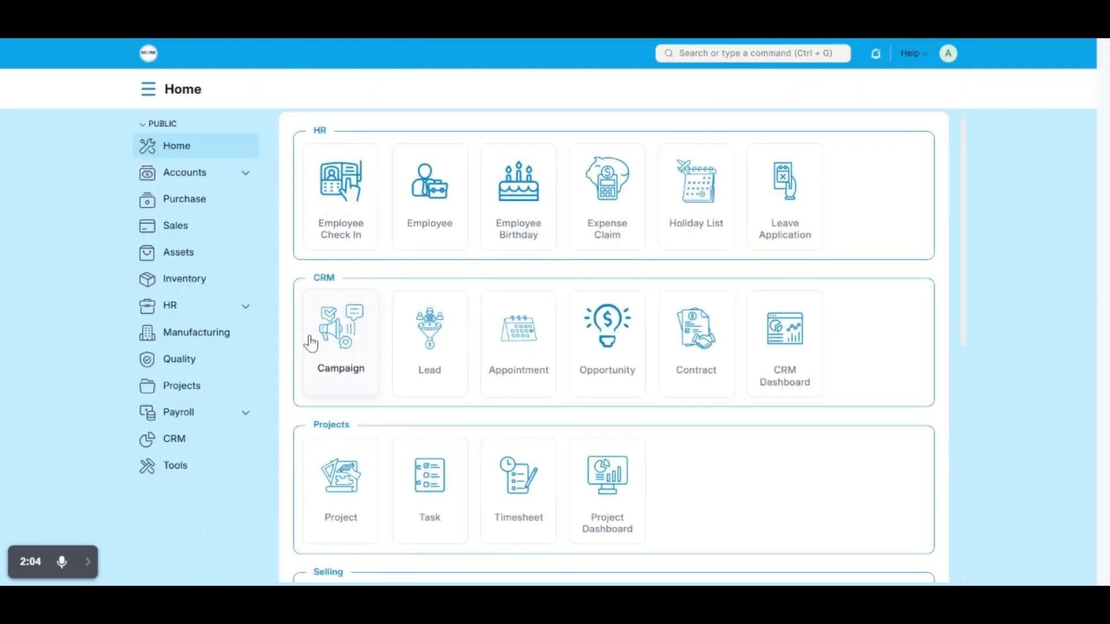
key("ctrl+g")
type("salary")
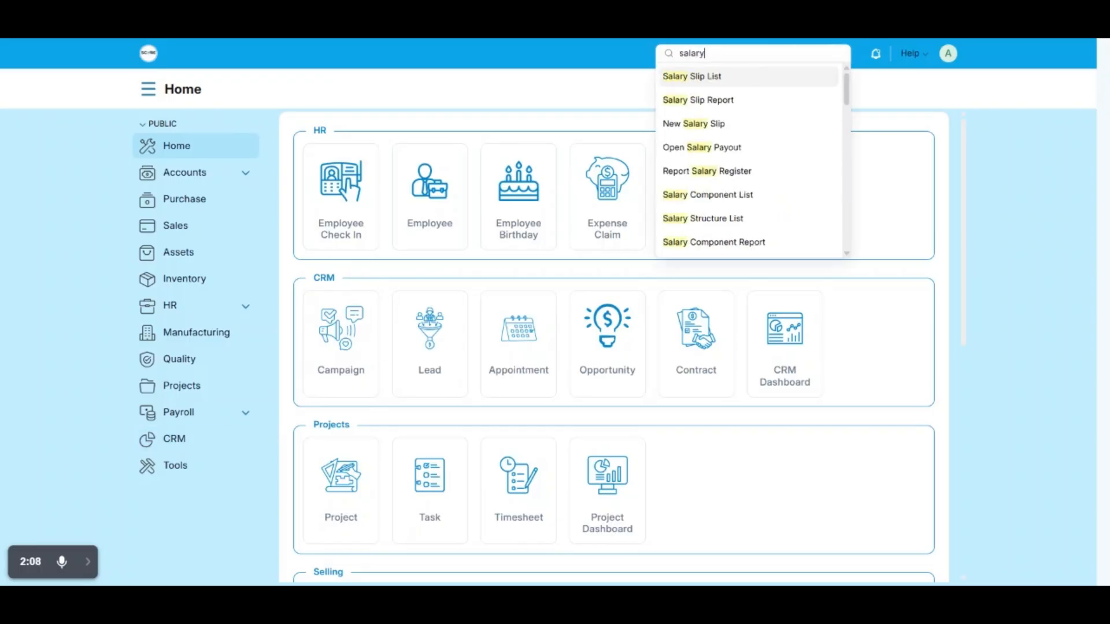
left_click(727, 81)
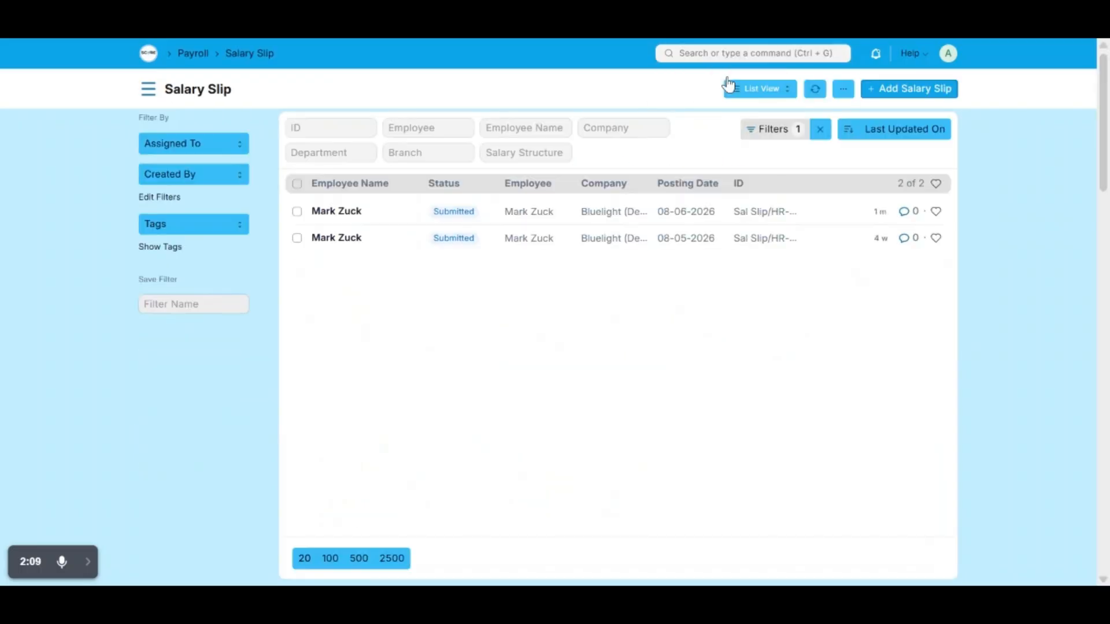
left_click(819, 129)
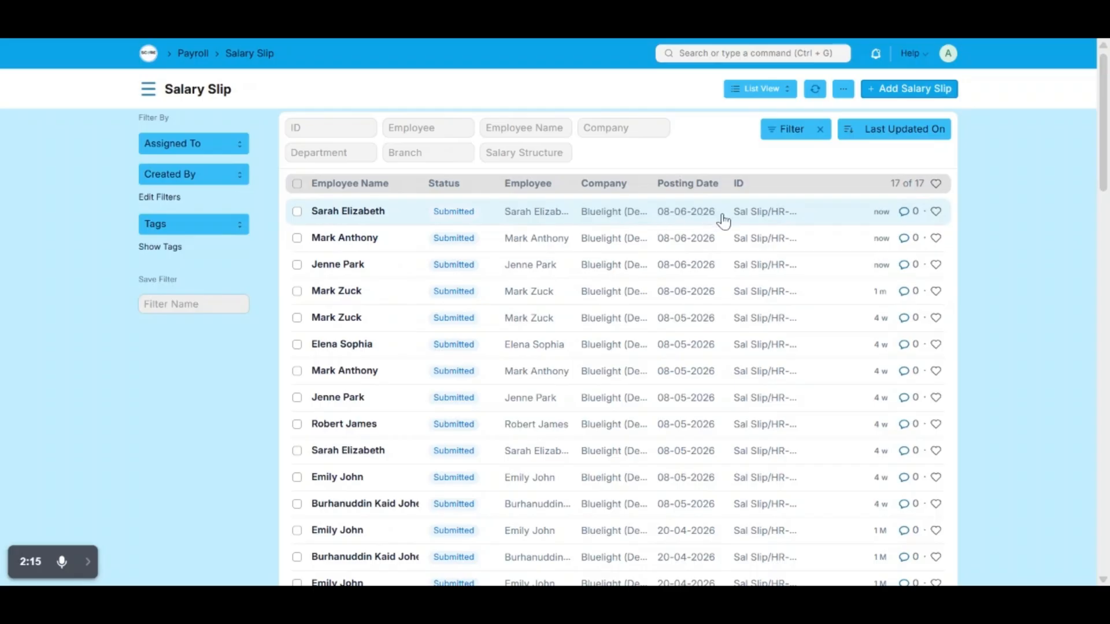
Examine the employee and payroll details of the most recently updated salary slip, and return to the Salary Slip list.
left_click(808, 229)
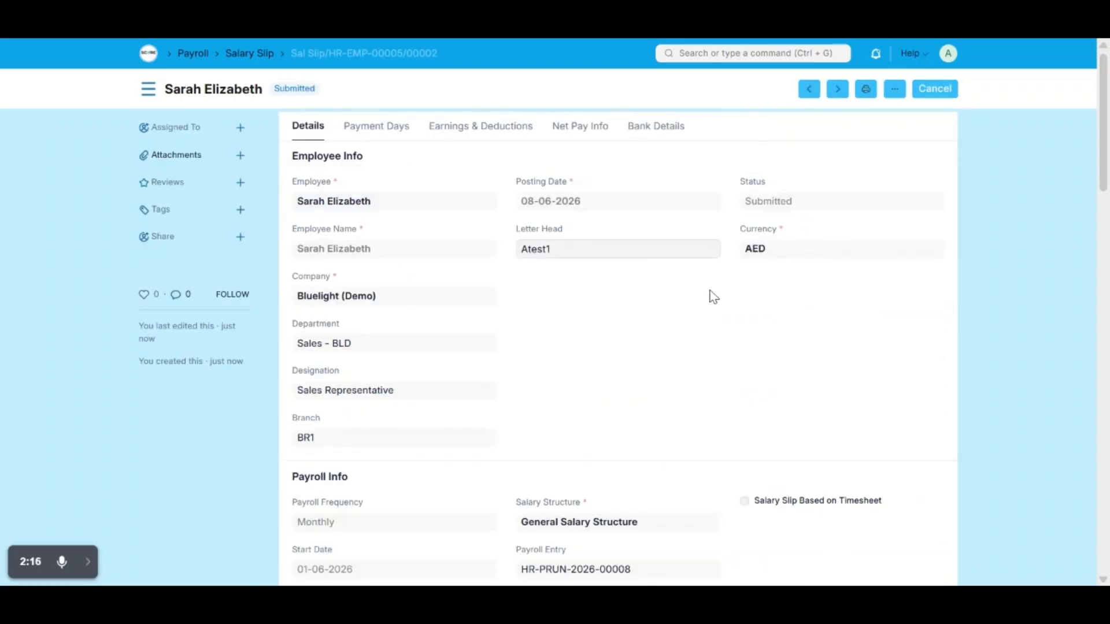
scroll(713, 297, "down", 5)
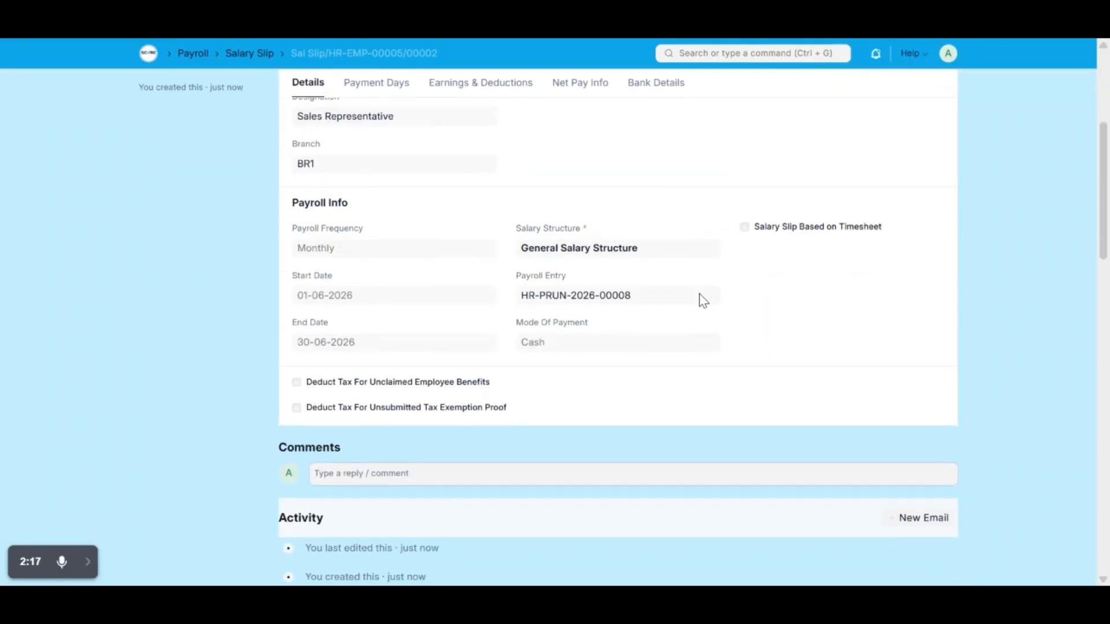
scroll(702, 299, "up", 5)
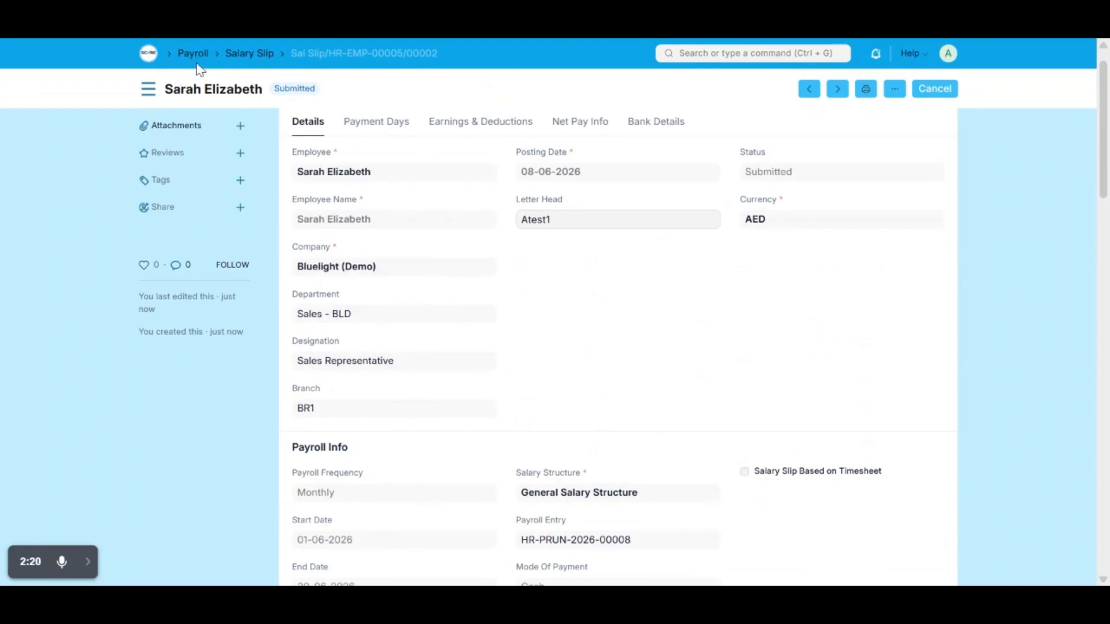
scroll(446, 266, "down", 2)
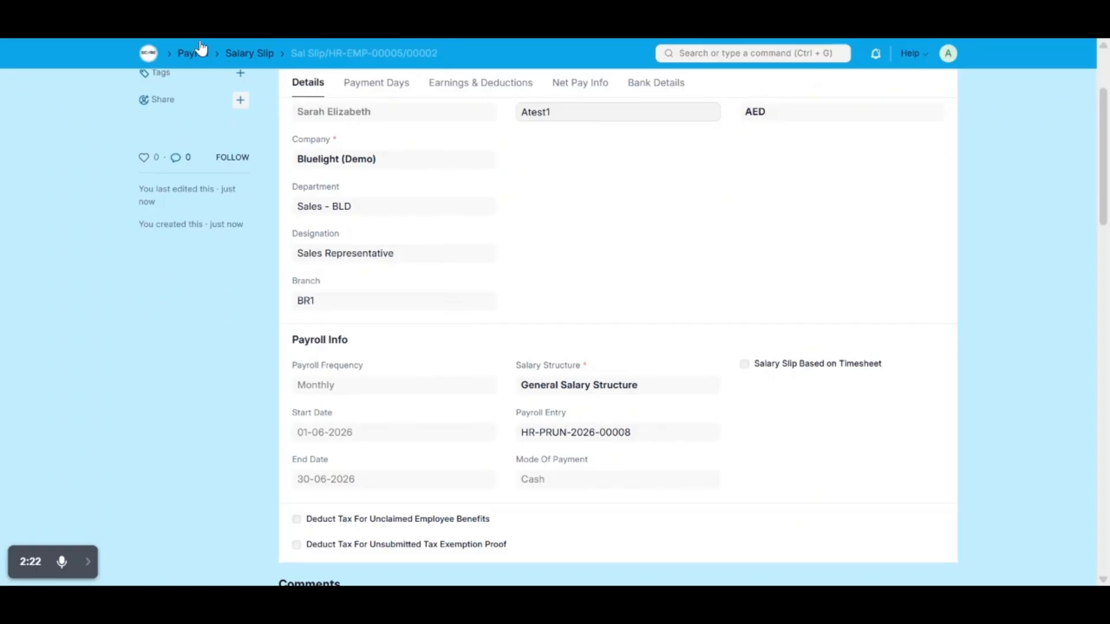
left_click(249, 53)
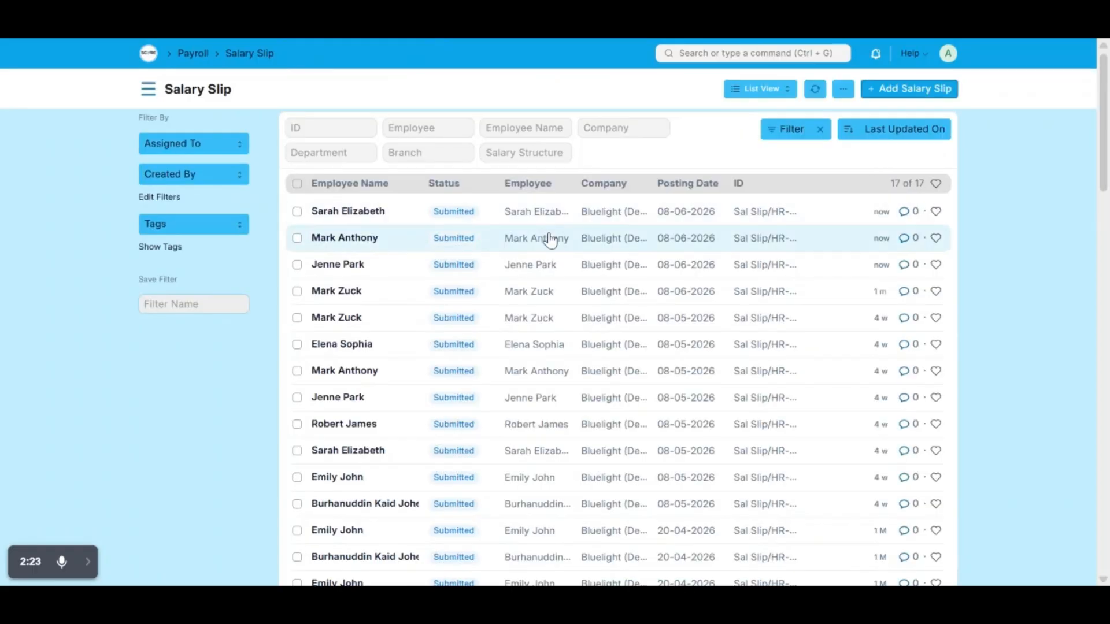